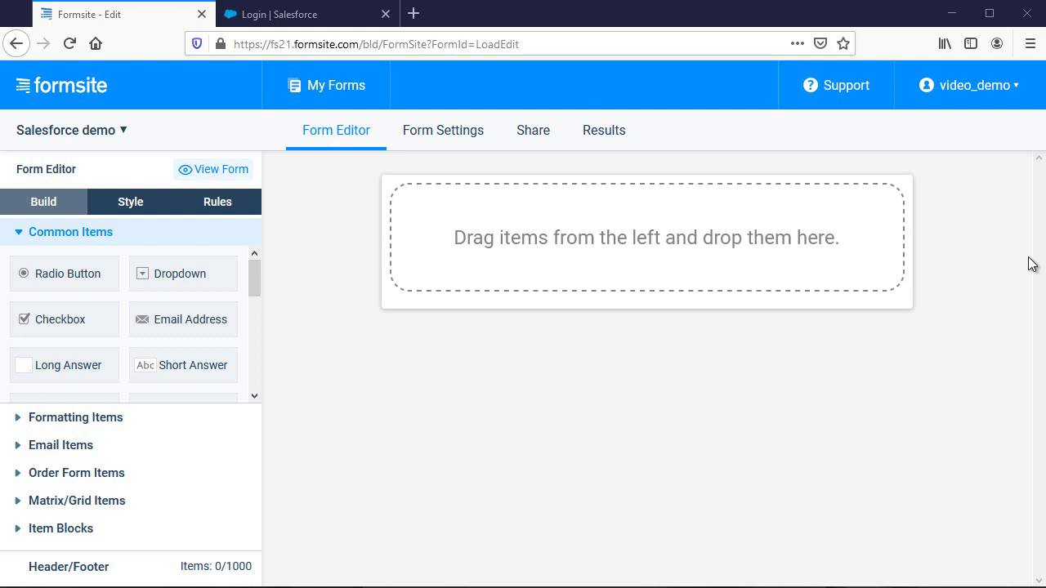
# Step: Switch to the Salesforce login page in the other browser tab
pyautogui.click(294, 23)
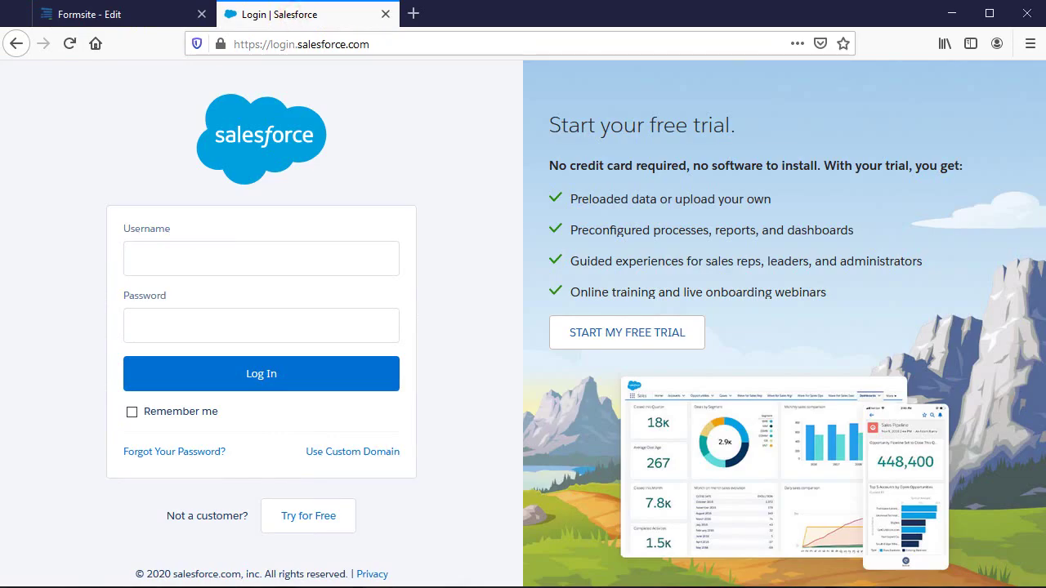
# Step: Log in to Salesforce with the saved credentials and open Manage Users > Profiles
pyautogui.click(350, 266)
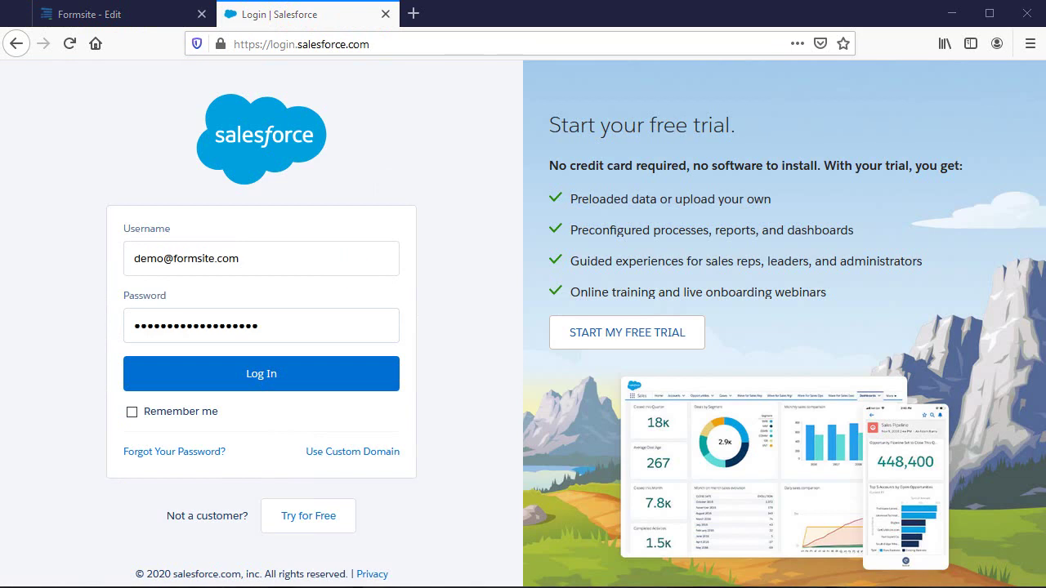
pyautogui.click(339, 385)
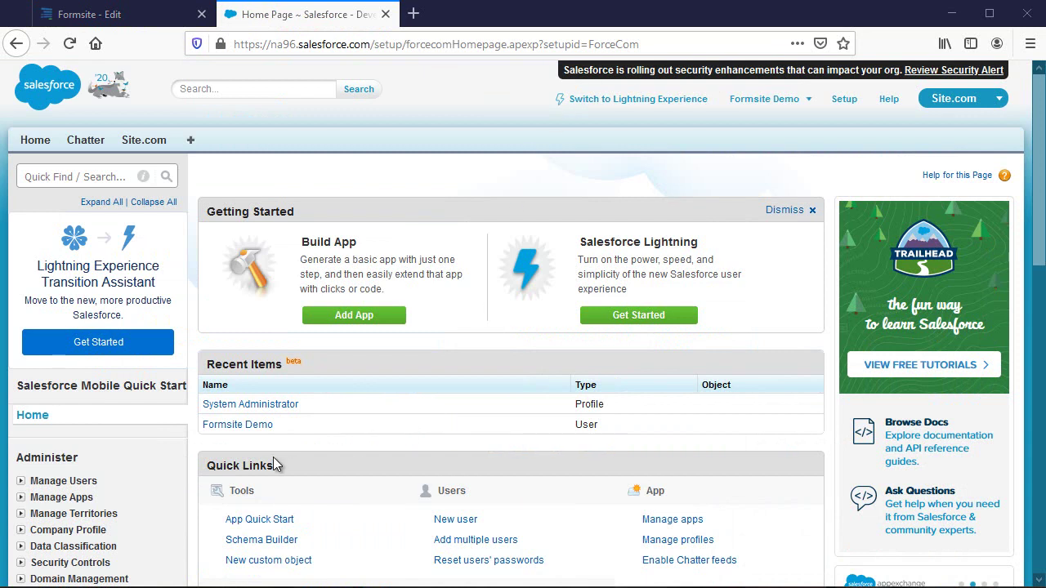
pyautogui.click(21, 481)
pyautogui.scroll(-3, 150, 466)
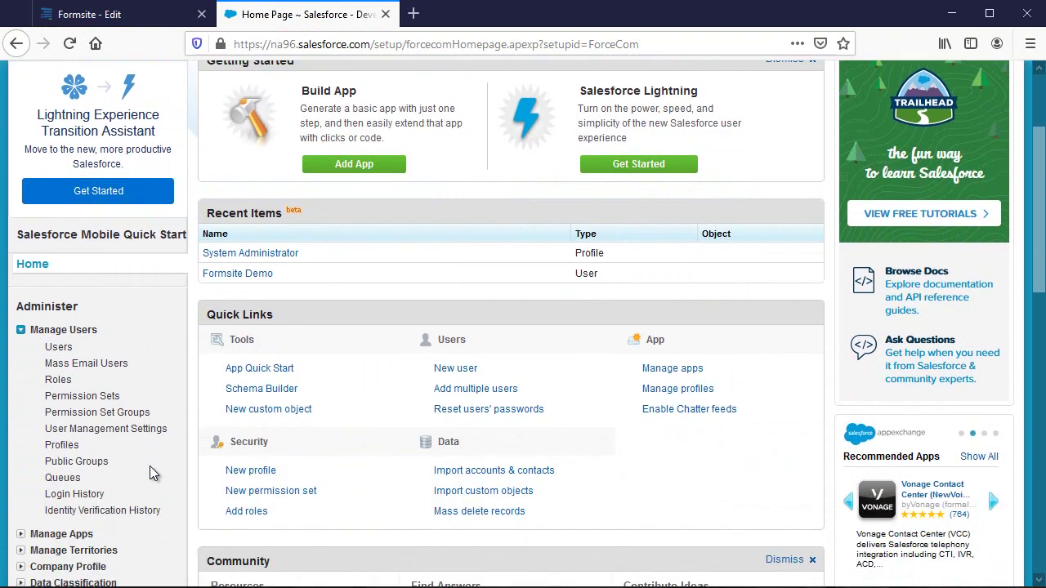
pyautogui.click(62, 431)
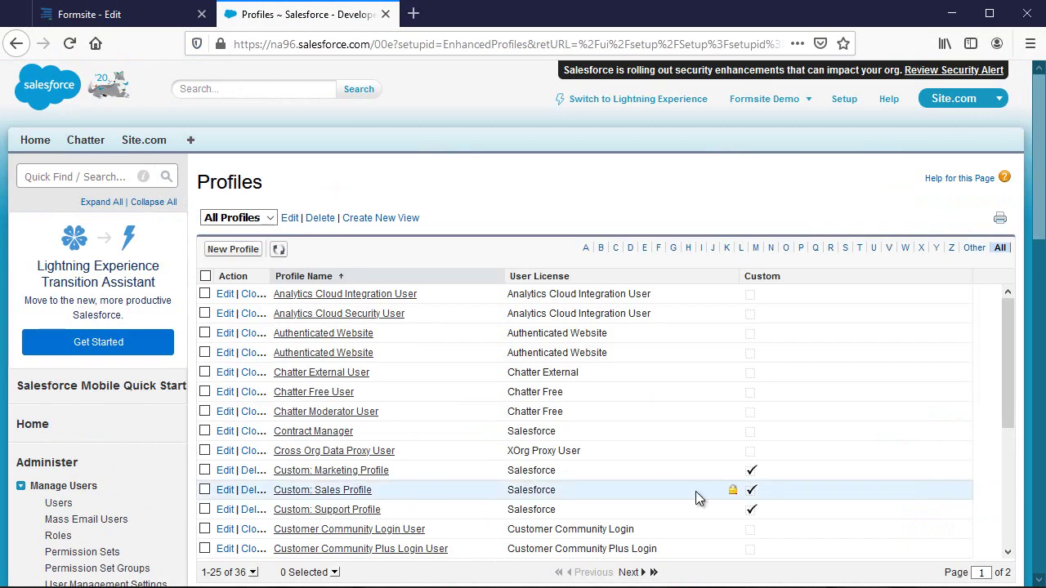
# Step: Open the System Administrator profile and confirm API Enabled is checked
pyautogui.scroll(-5, 695, 491)
pyautogui.scroll(-1, 699, 499)
pyautogui.scroll(-3, 858, 537)
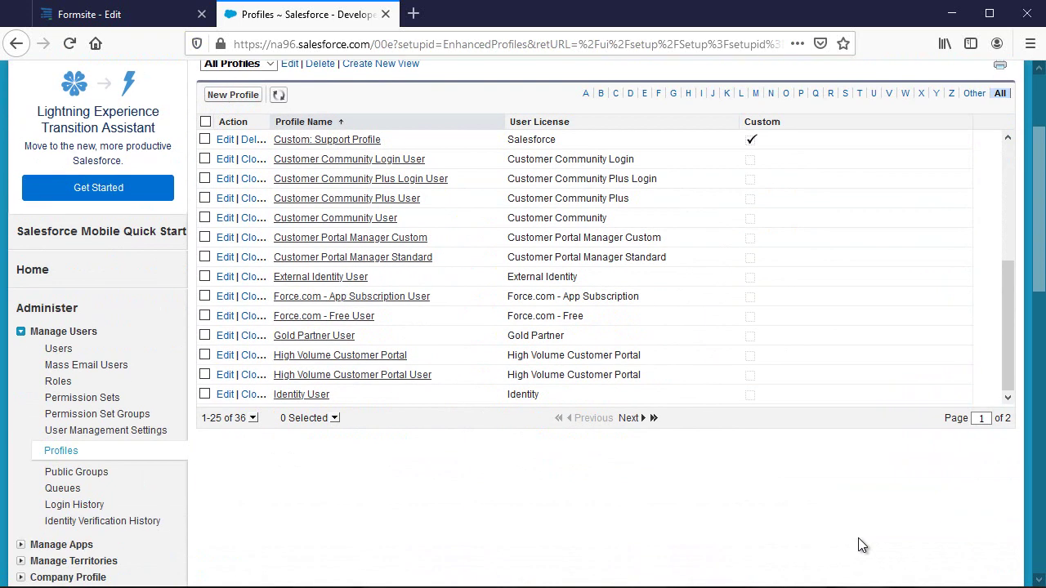
pyautogui.click(630, 406)
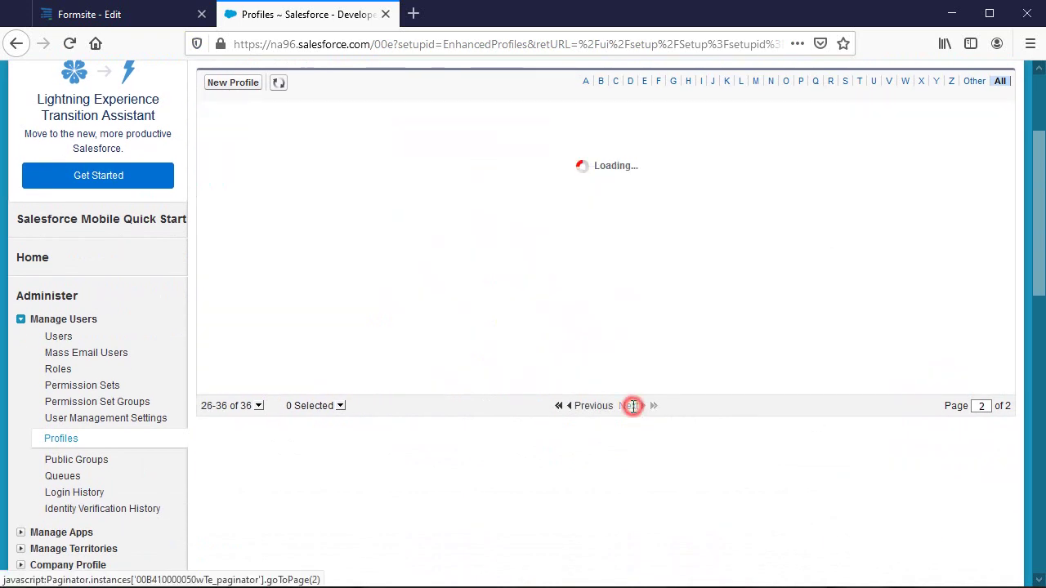
pyautogui.click(362, 304)
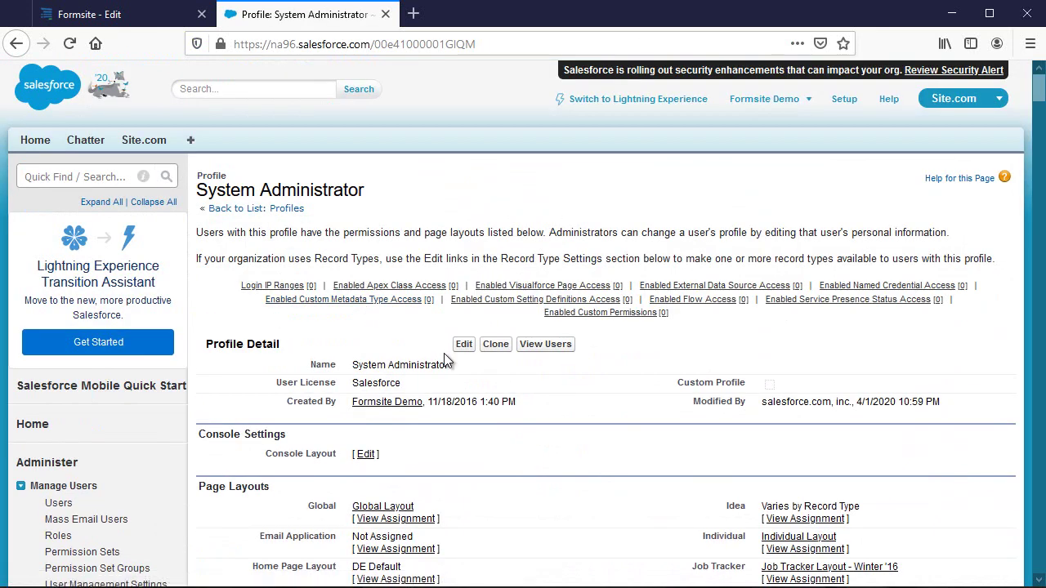
pyautogui.scroll(-10, 449, 359)
pyautogui.scroll(-10, 455, 360)
pyautogui.scroll(-10, 454, 360)
pyautogui.scroll(-2, 456, 362)
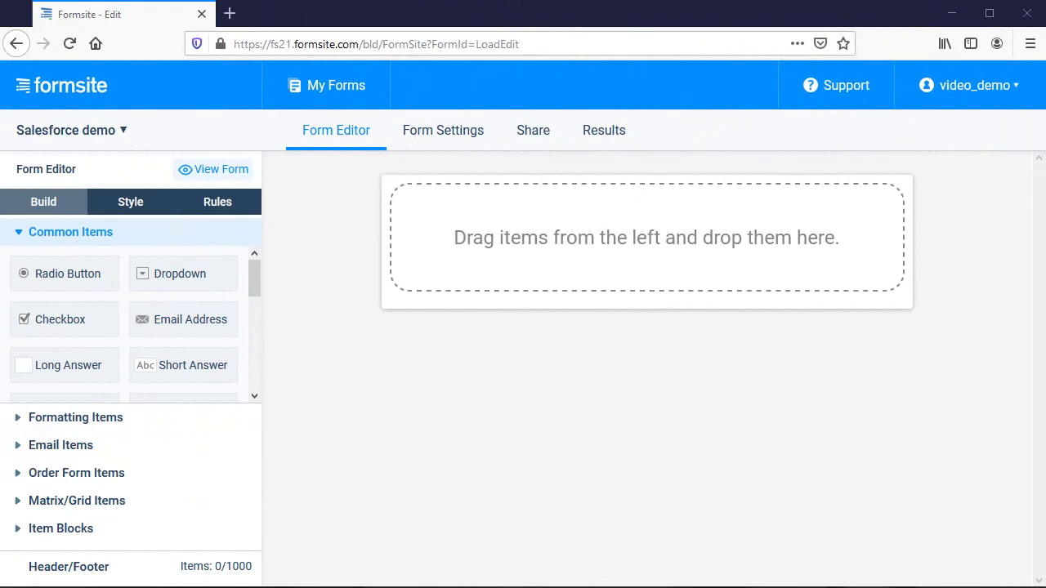
# Step: Add a Salesforce integration under Form Settings > Integrations and request authorization
pyautogui.click(441, 137)
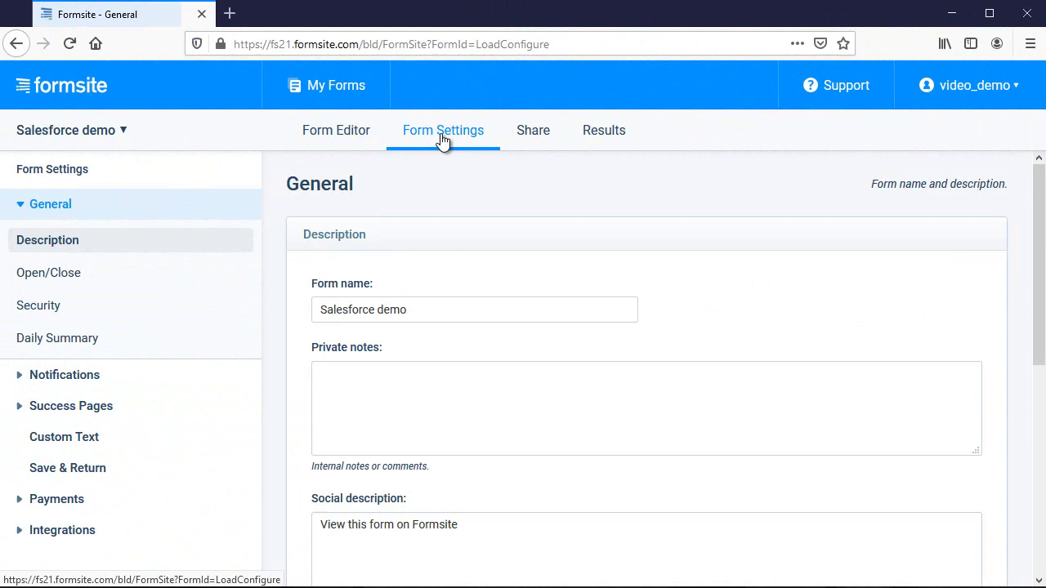
pyautogui.click(182, 533)
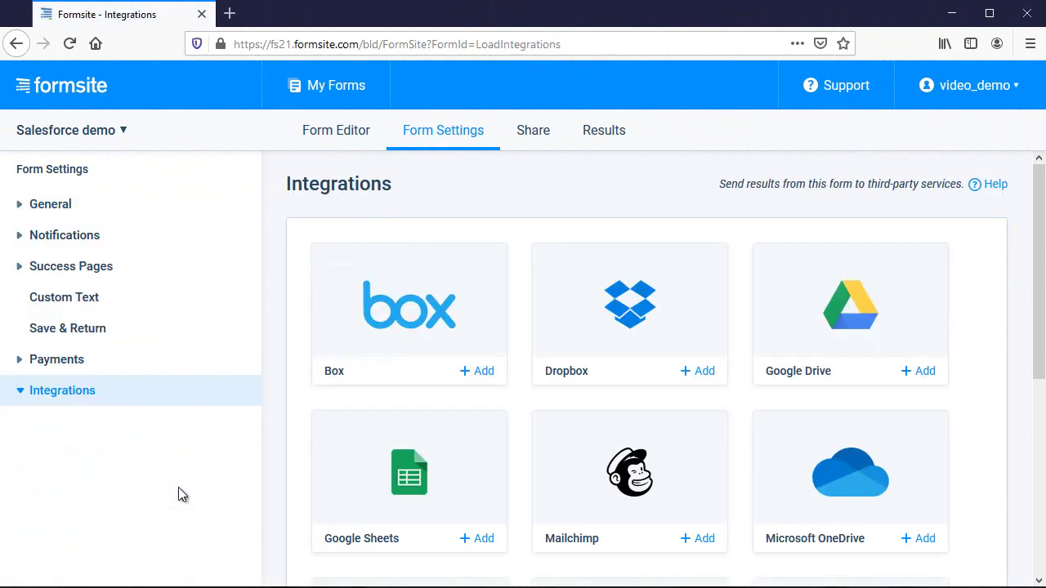
pyautogui.scroll(-3, 282, 470)
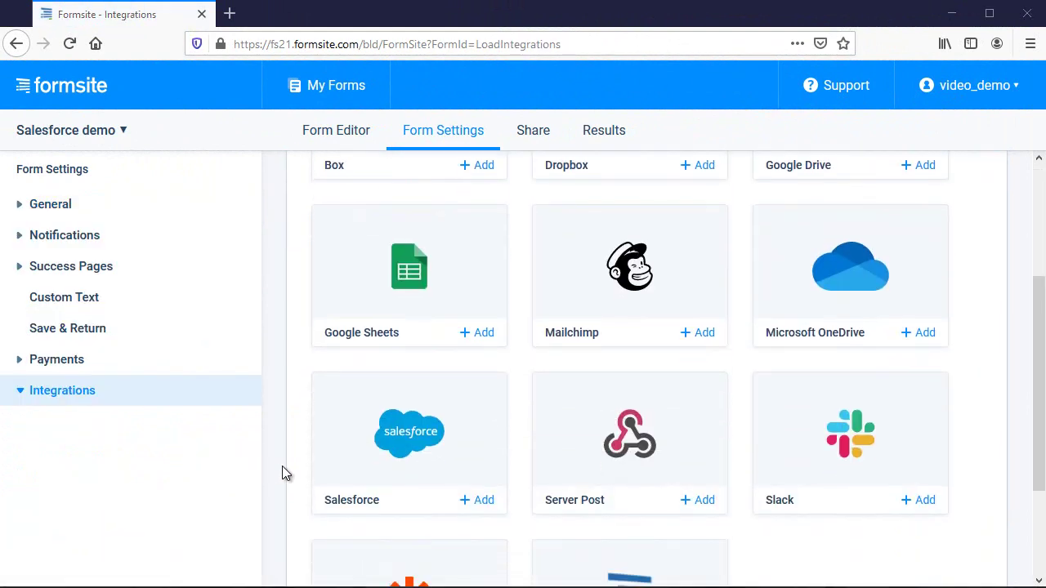
pyautogui.scroll(-1, 282, 474)
pyautogui.click(409, 402)
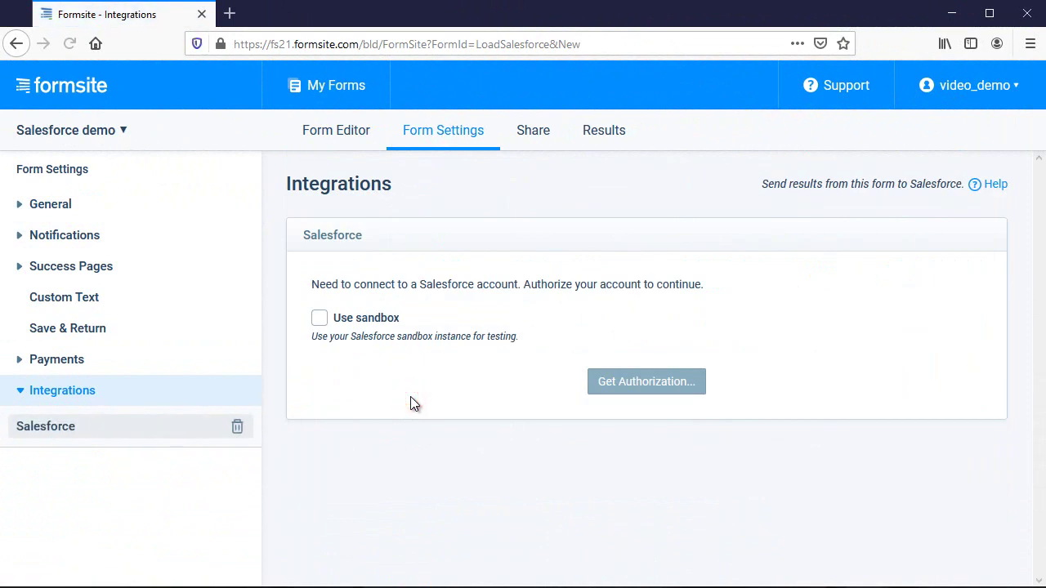
pyautogui.click(682, 385)
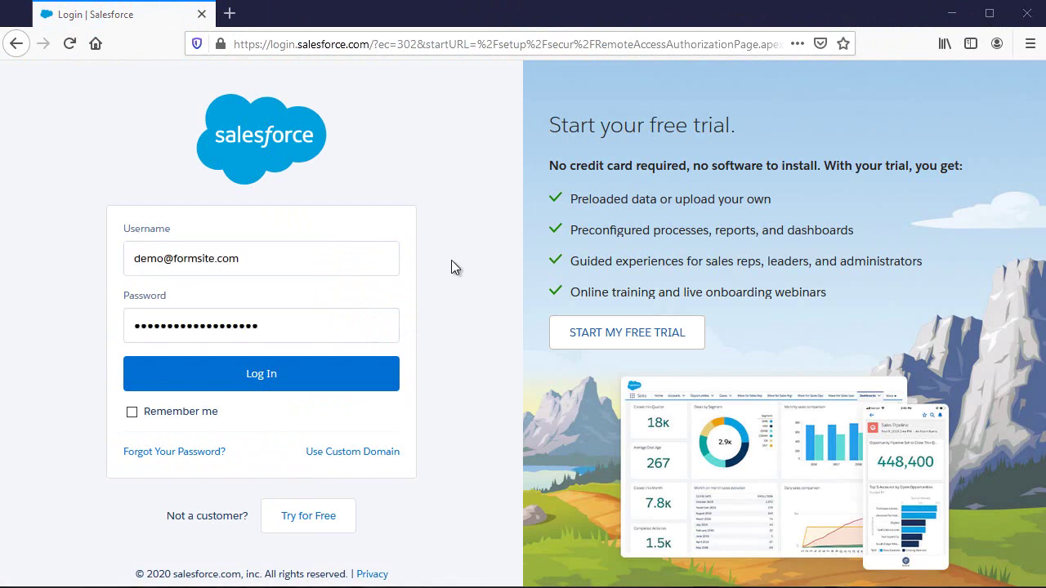
# Step: Log in to Salesforce and allow Formsite access to the account
pyautogui.click(364, 379)
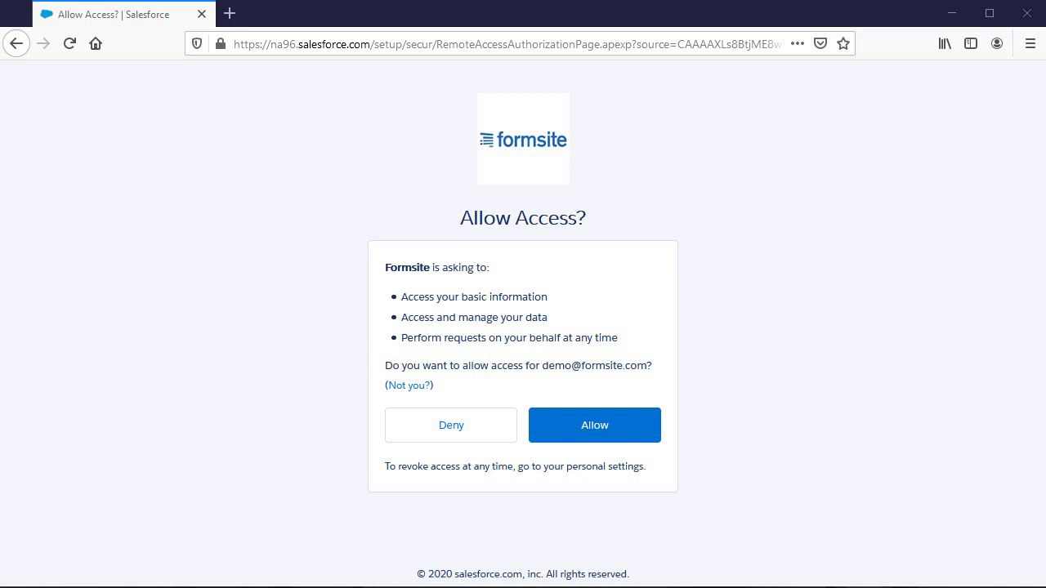
pyautogui.click(634, 426)
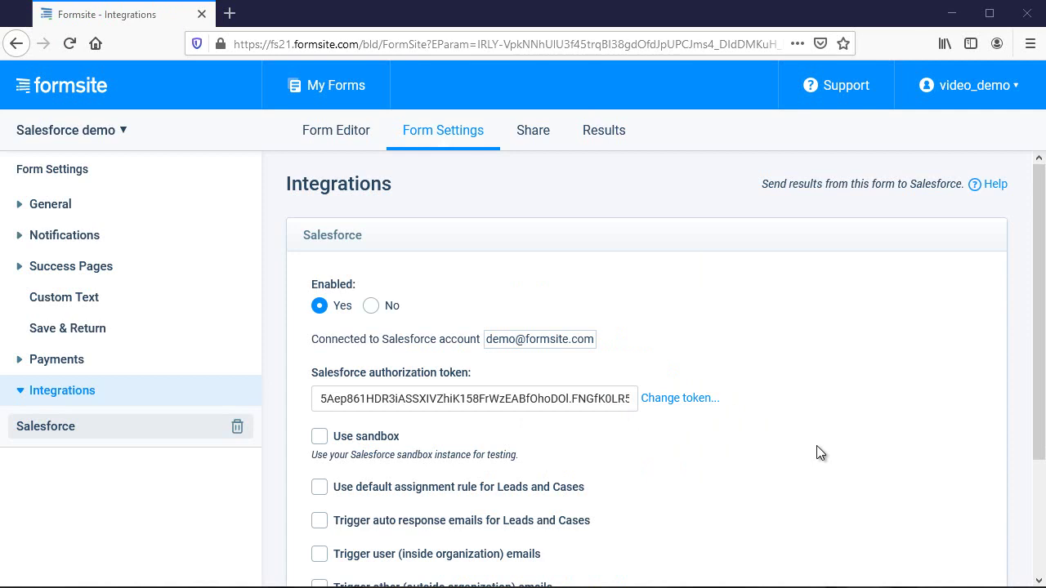
# Step: Save the connected Salesforce integration settings and return to the Form Editor
pyautogui.scroll(-3, 787, 470)
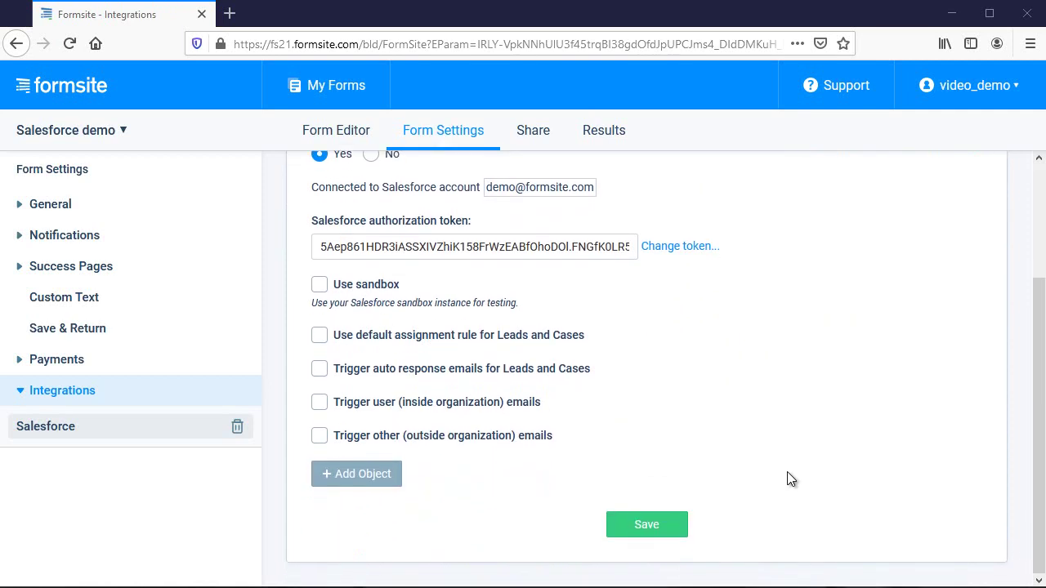
pyautogui.click(675, 527)
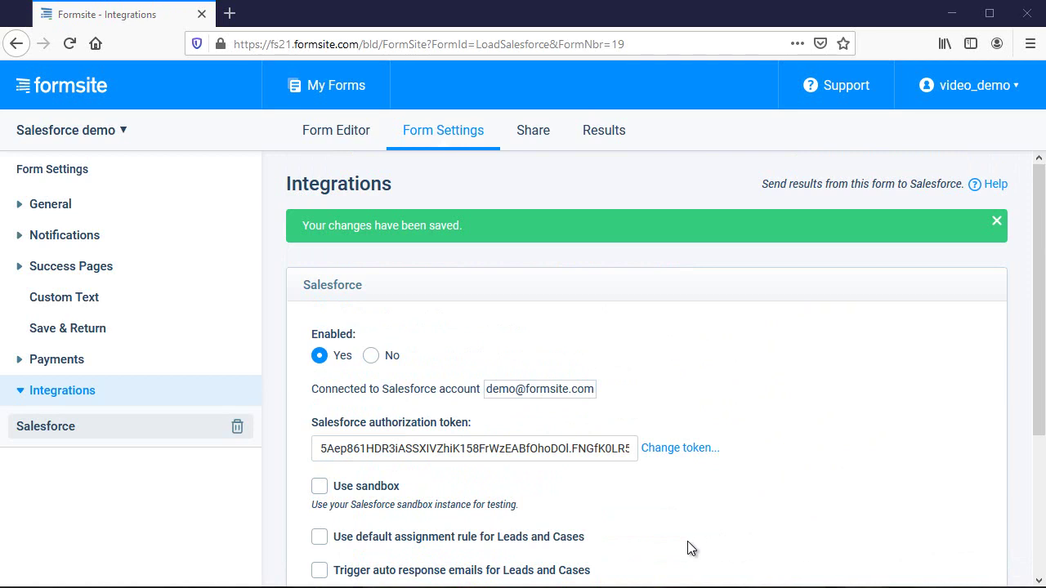
pyautogui.click(331, 140)
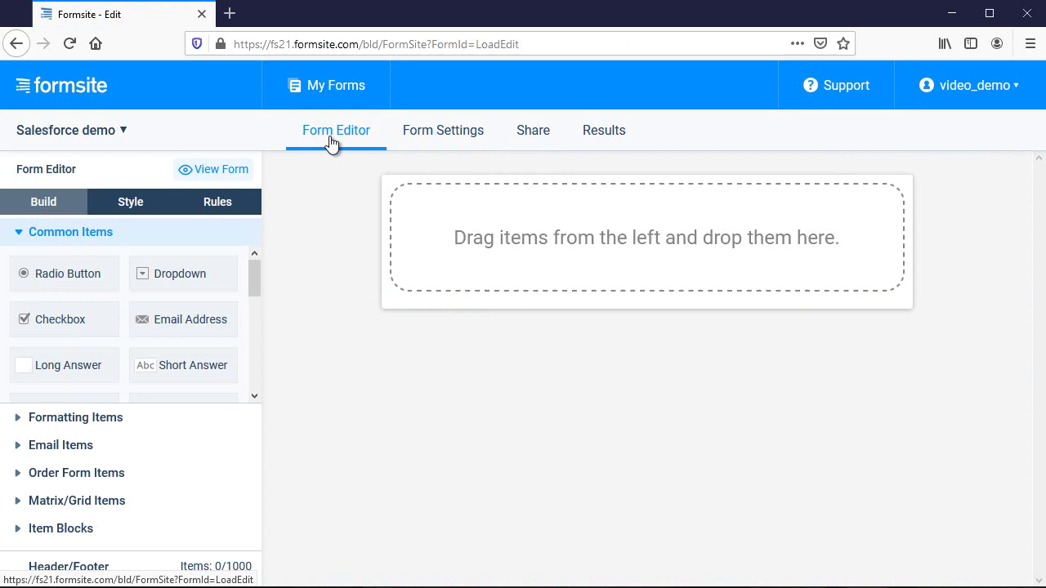
# Step: Drop a Salesforce Object Block onto the form, choose the Lead object, and save it
pyautogui.click(229, 528)
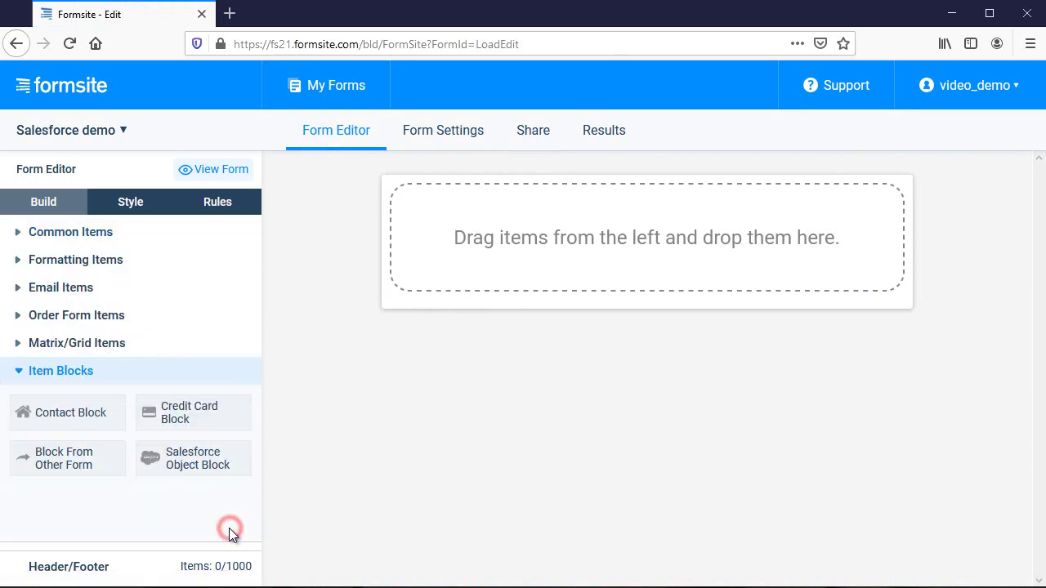
pyautogui.moveTo(196, 466); pyautogui.dragTo(395, 275)
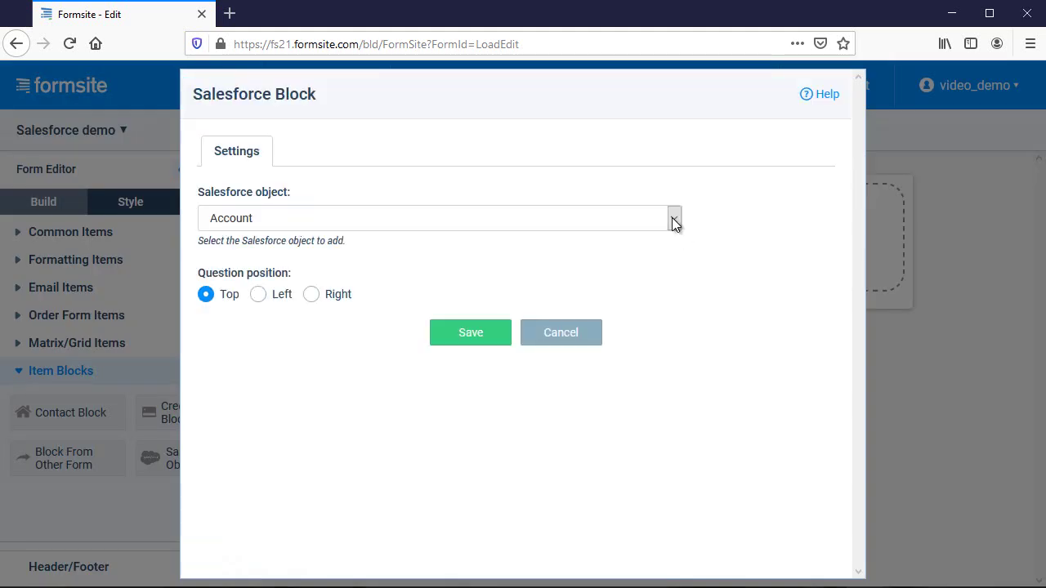
pyautogui.click(674, 219)
pyautogui.scroll(-4, 525, 362)
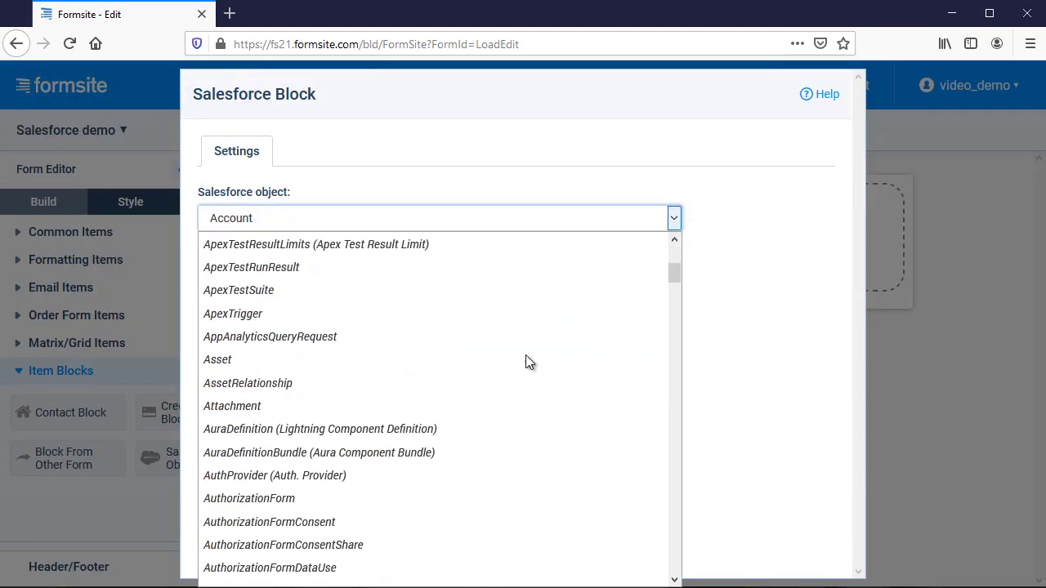
pyautogui.scroll(-5, 526, 357)
pyautogui.scroll(-5, 526, 356)
pyautogui.scroll(-5, 527, 357)
pyautogui.scroll(-5, 526, 356)
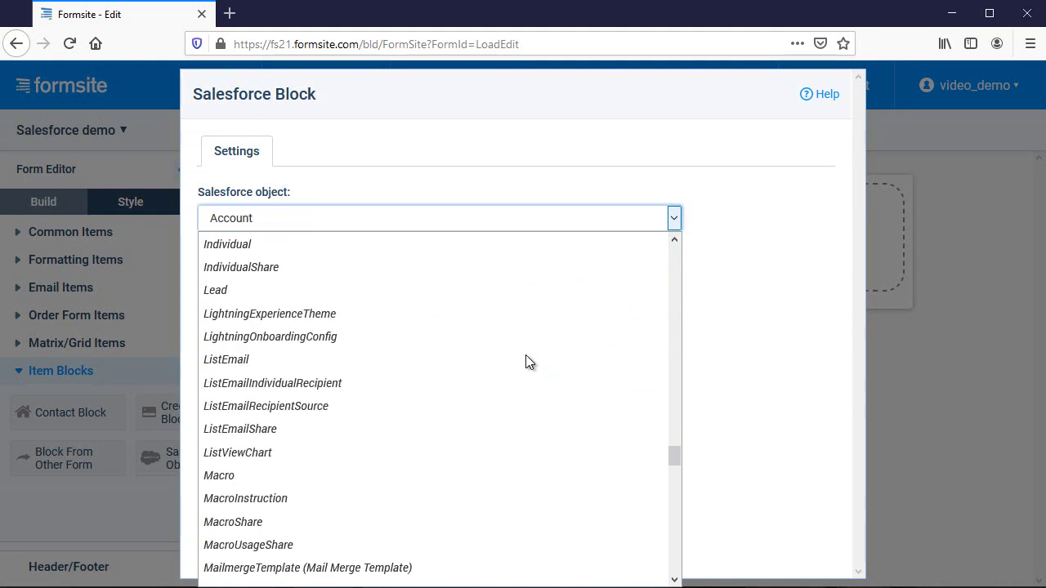
pyautogui.click(530, 291)
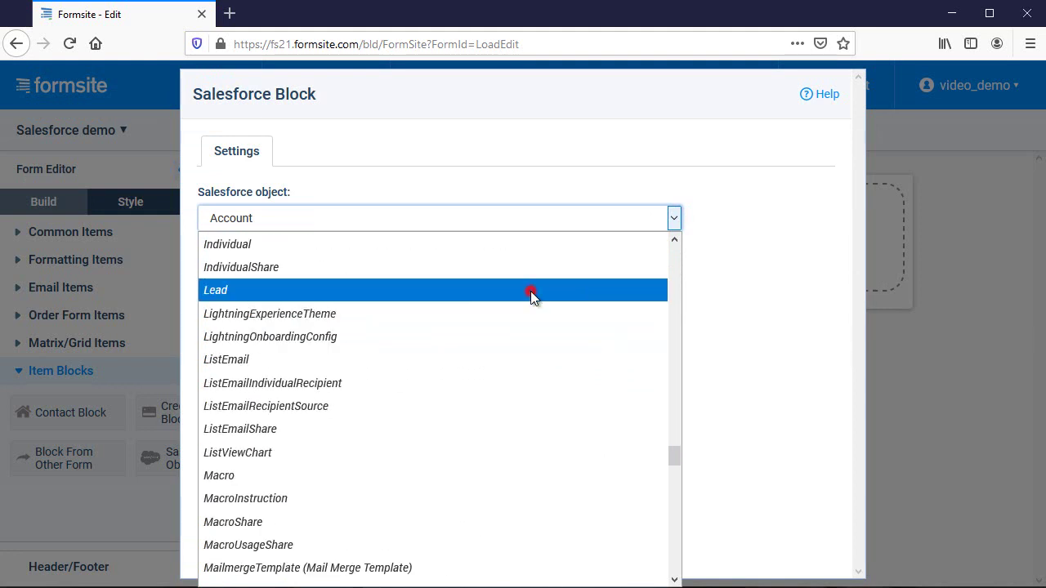
pyautogui.click(482, 340)
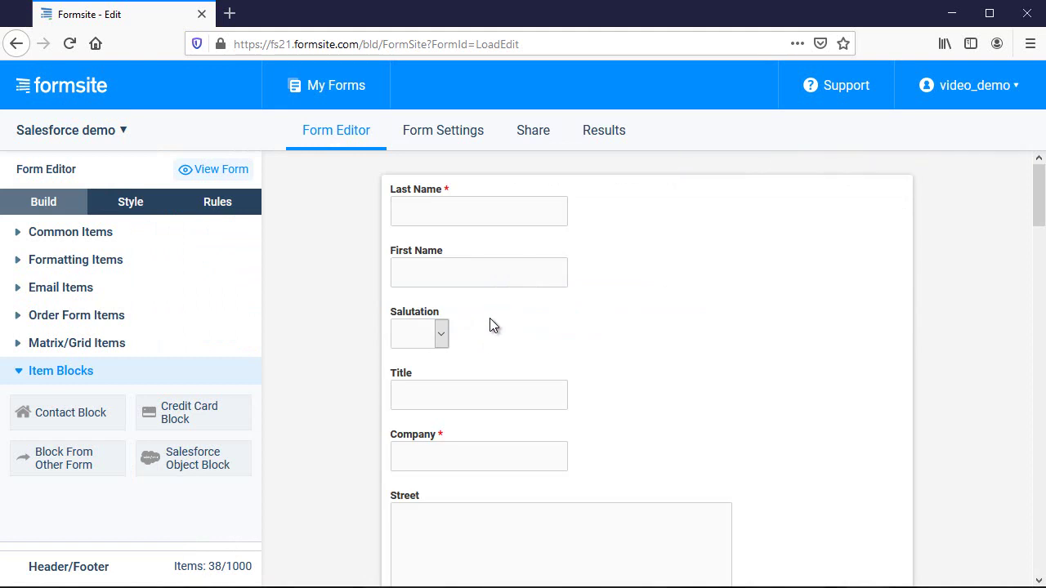
# Step: Place First Name beside Last Name on one row and delete the Title field
pyautogui.moveTo(465, 271); pyautogui.dragTo(393, 216)
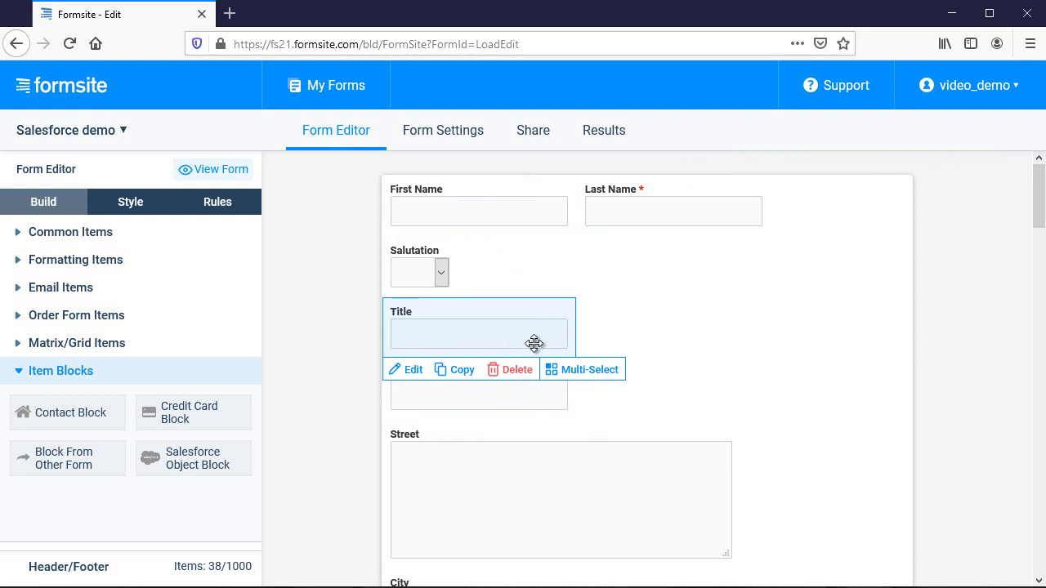
pyautogui.click(508, 370)
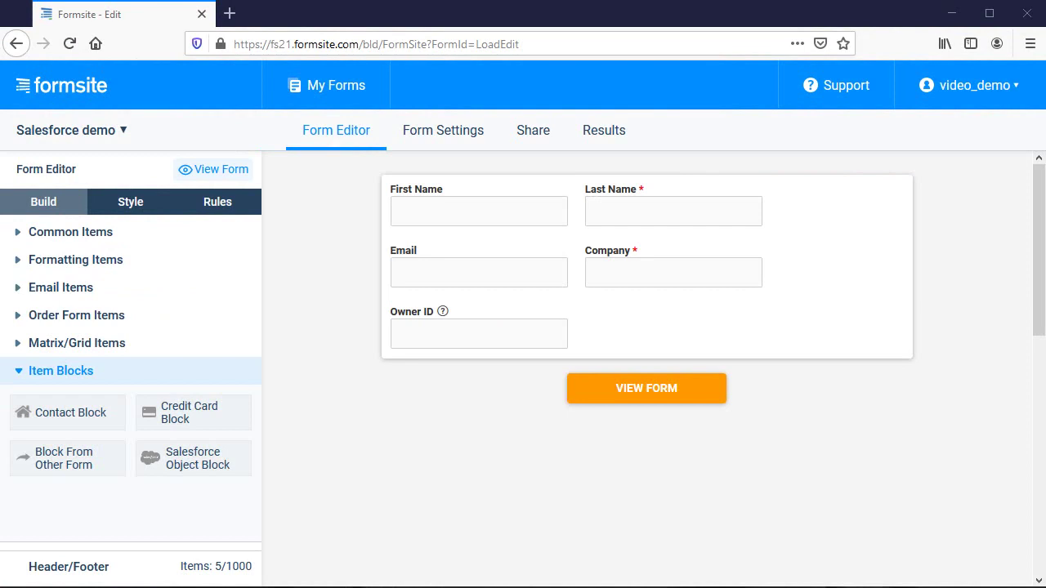
pyautogui.moveTo(479, 327)
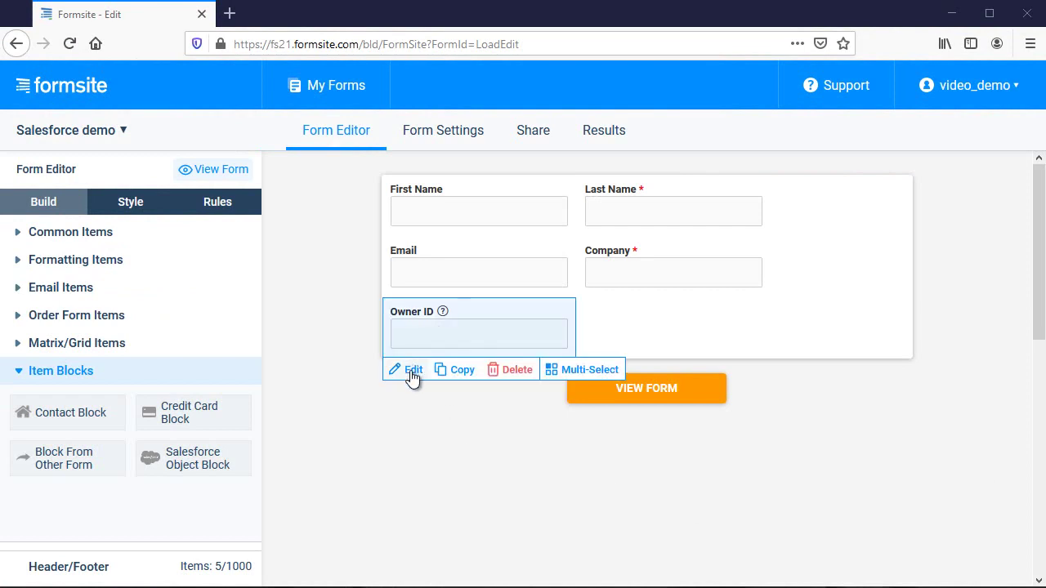
# Step: Change the Owner ID item's type to Hidden Field and save it
pyautogui.click(413, 370)
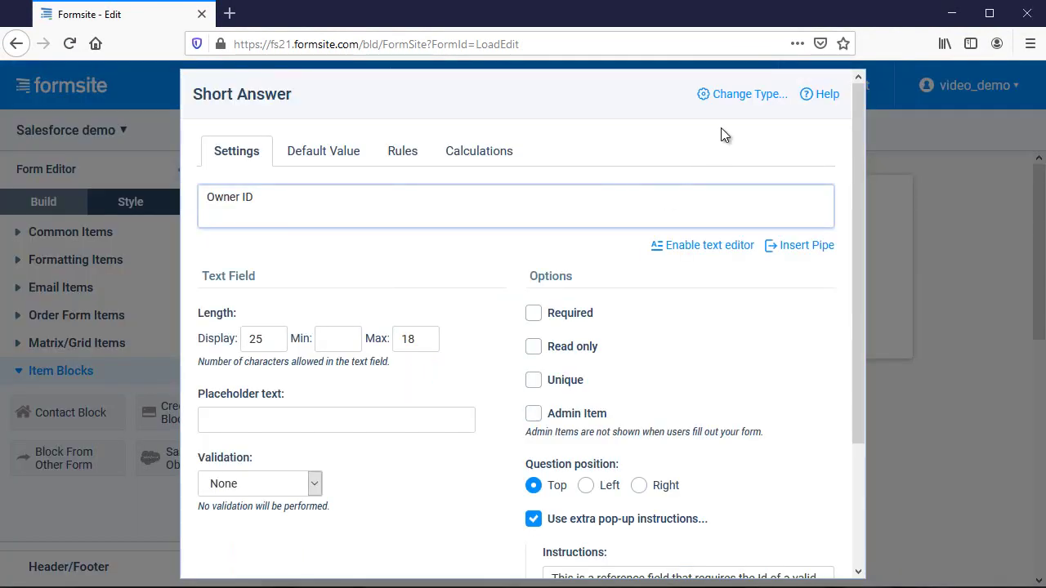
pyautogui.click(748, 96)
pyautogui.click(570, 354)
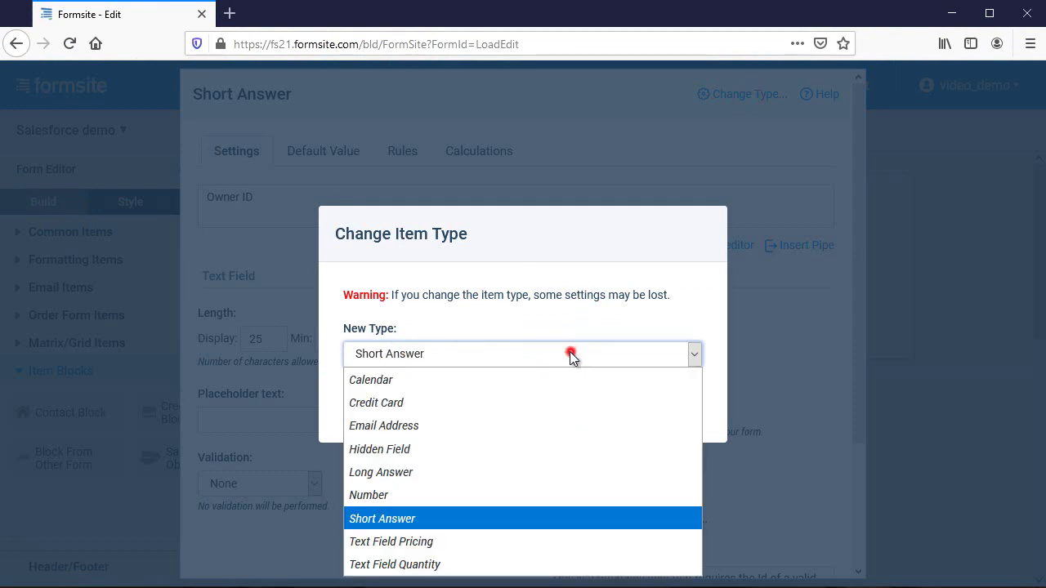
pyautogui.click(568, 449)
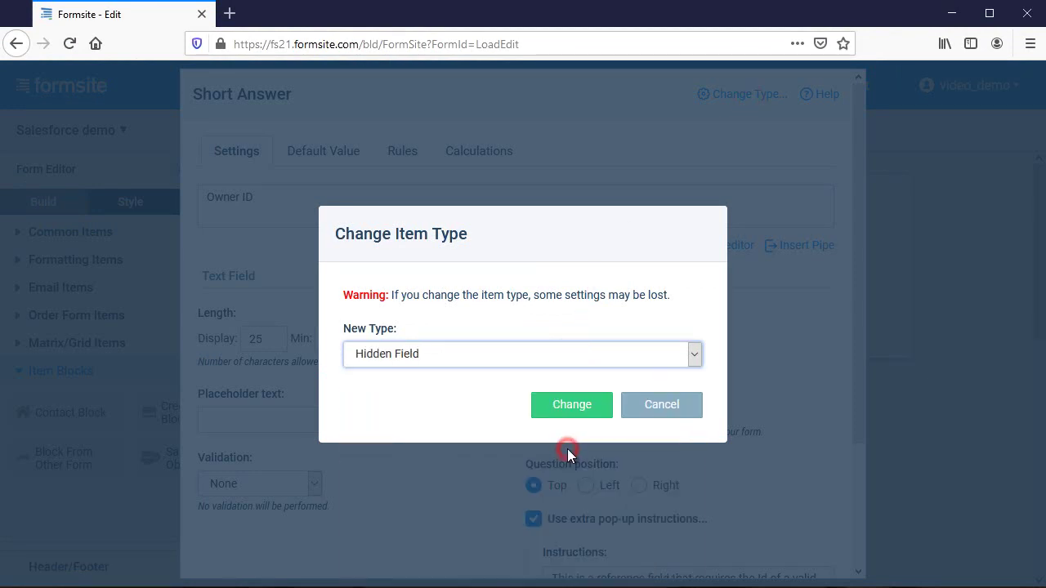
pyautogui.click(571, 418)
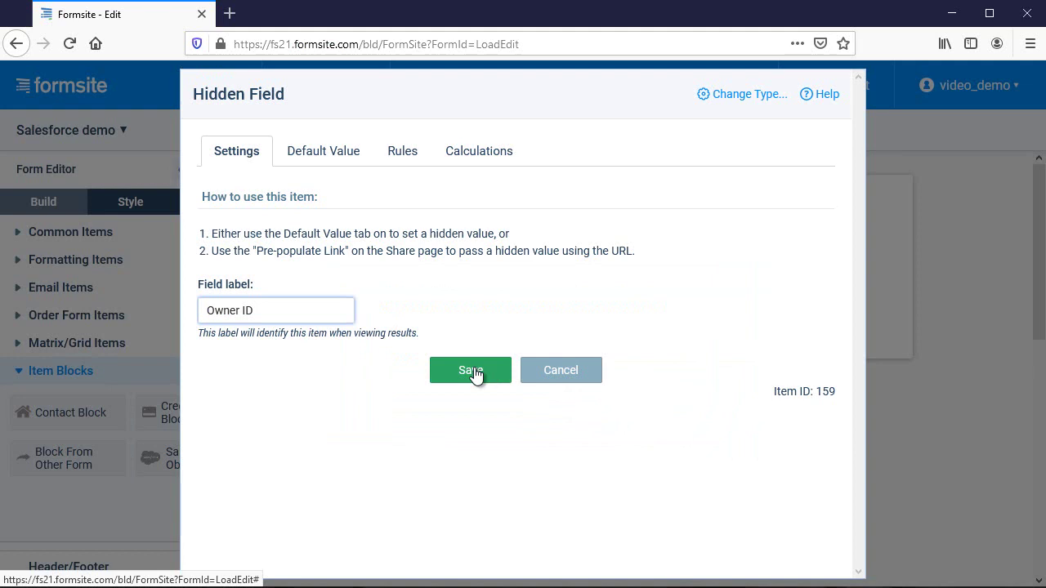
pyautogui.click(473, 370)
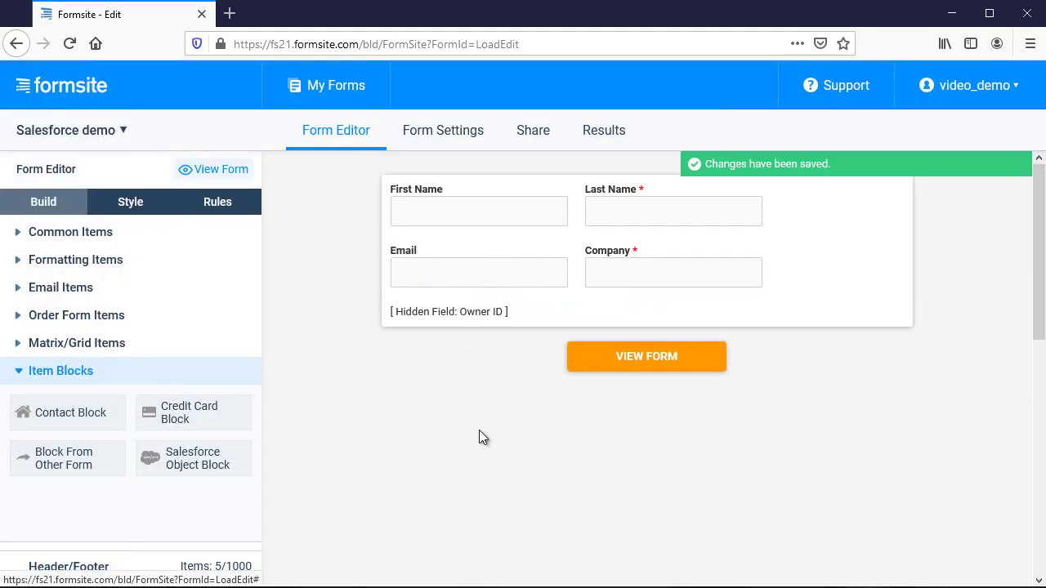
pyautogui.click(458, 137)
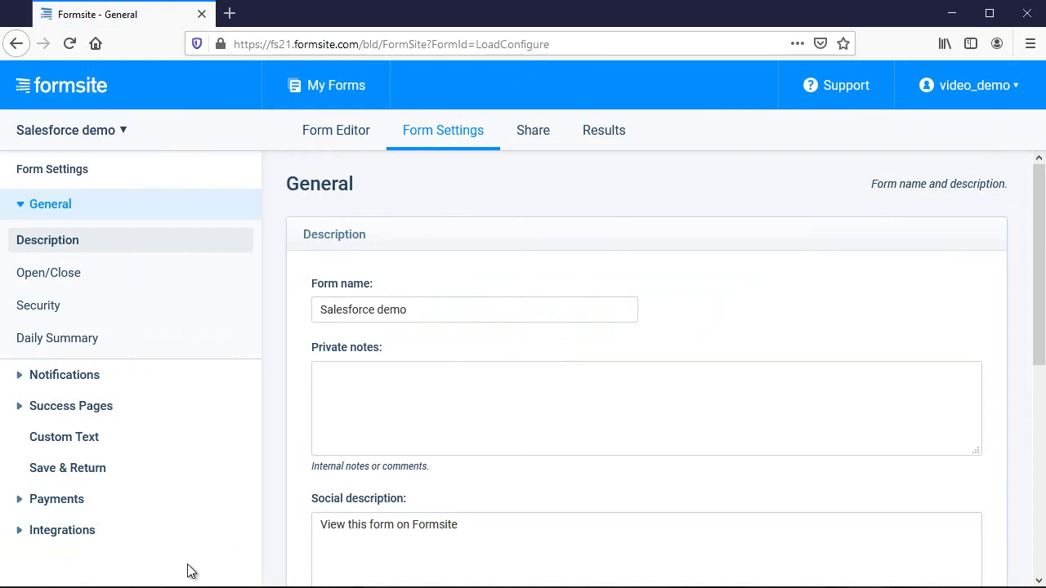
pyautogui.click(172, 537)
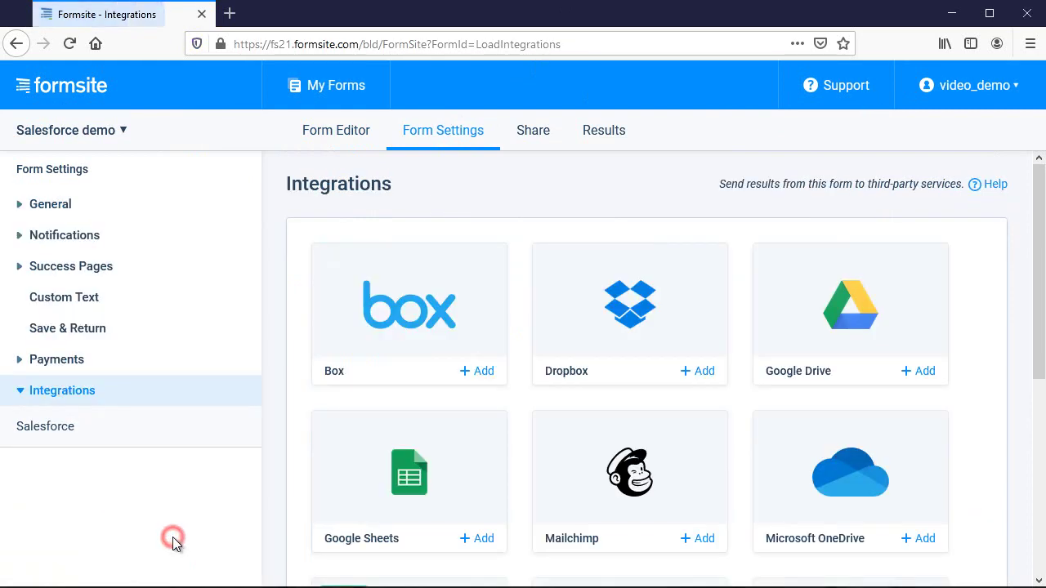
pyautogui.click(168, 426)
pyautogui.scroll(-3, 818, 463)
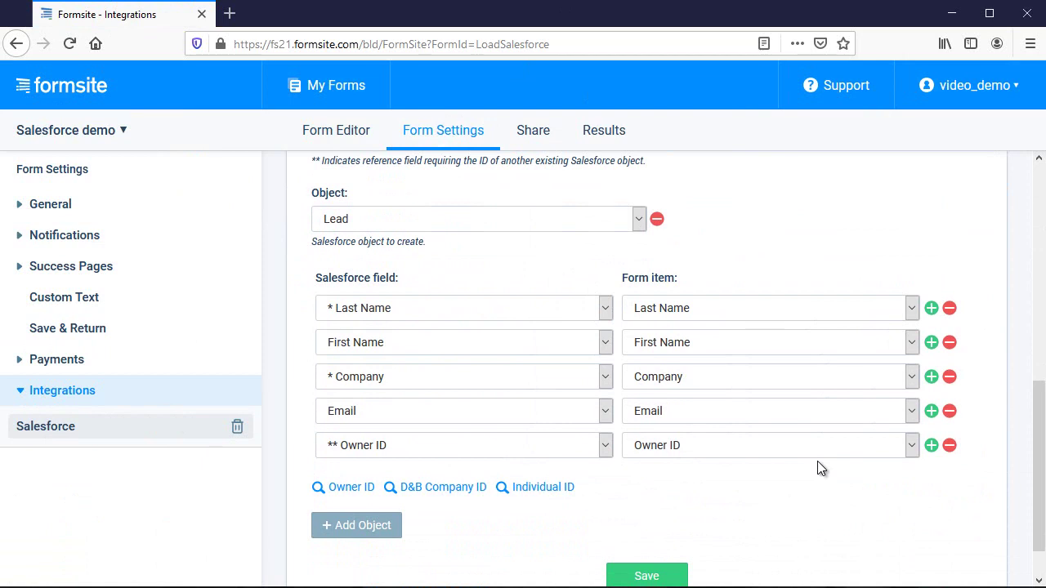
pyautogui.scroll(-1, 817, 461)
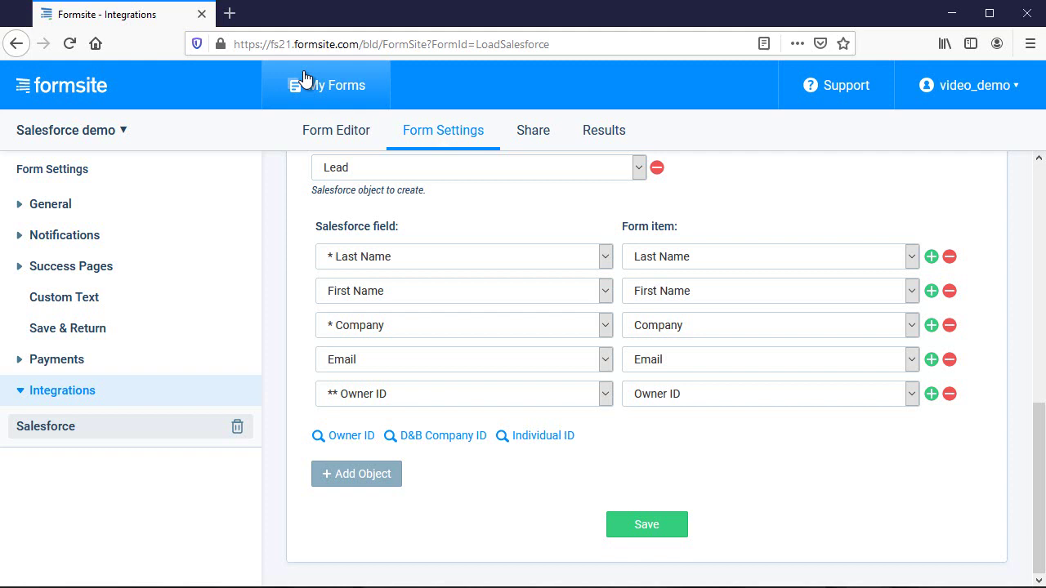
pyautogui.click(329, 133)
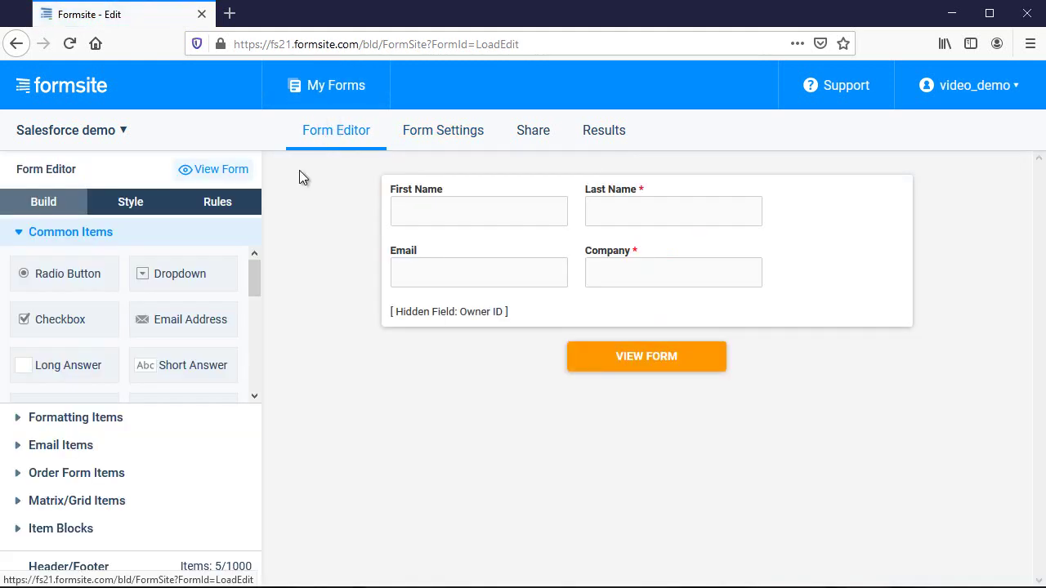
# Step: Open the live form and submit a test entry with name, email and company
pyautogui.click(231, 173)
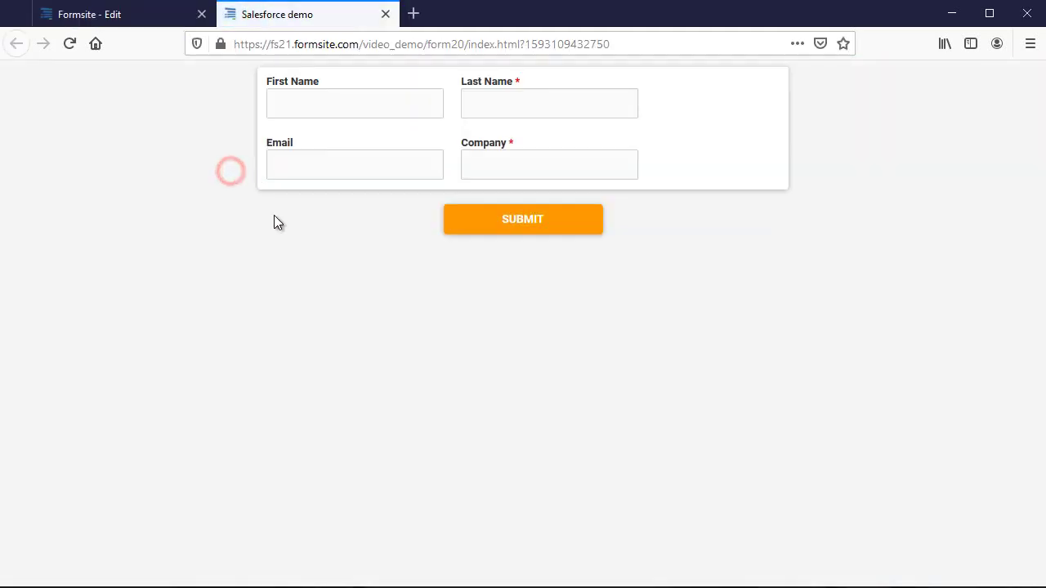
pyautogui.click(566, 216)
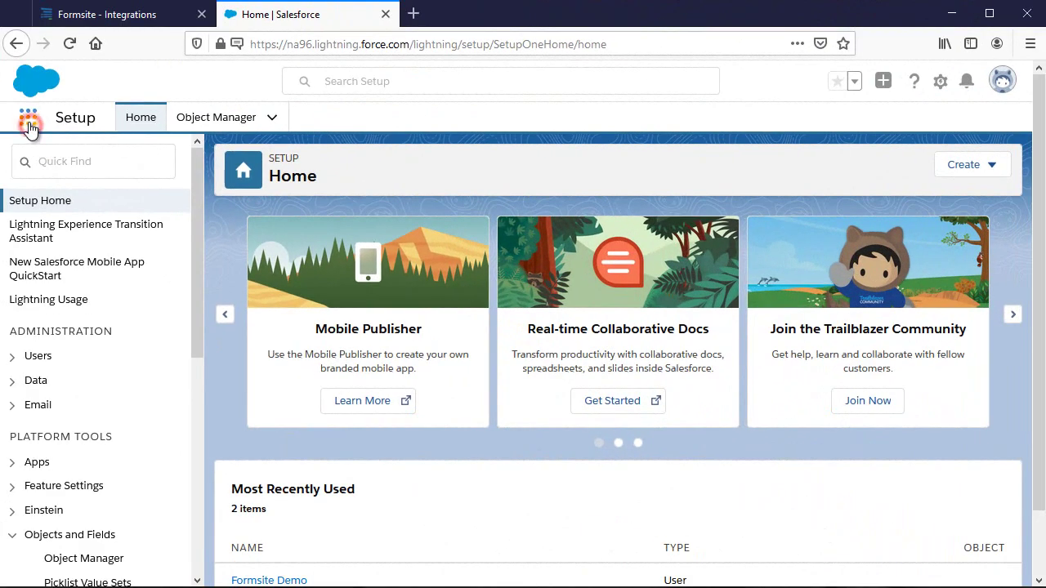
# Step: Search 'leads' from the App Launcher and open the new Test Company, Inc. lead record
pyautogui.click(28, 118)
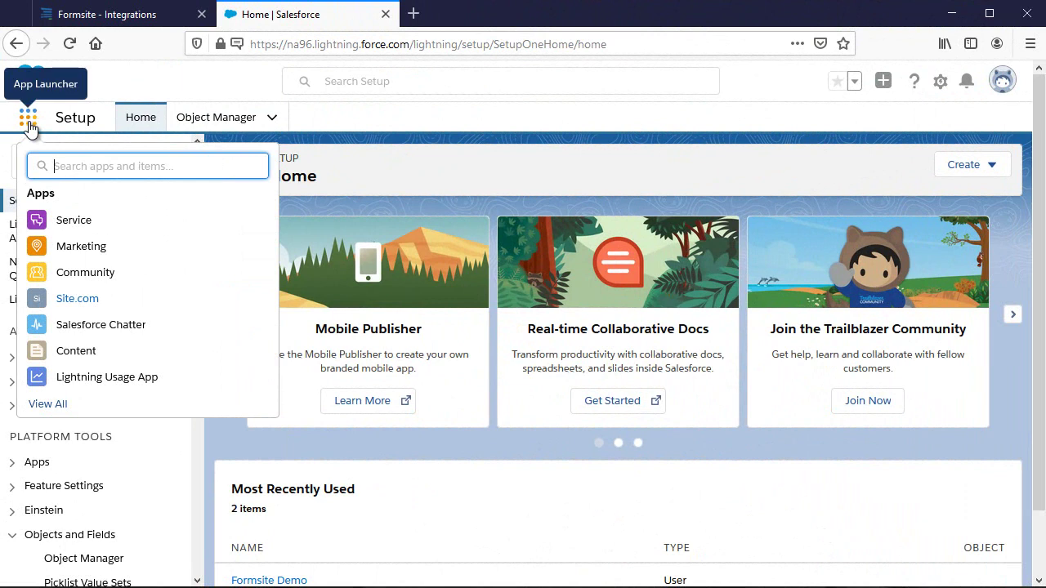
pyautogui.write('leads')
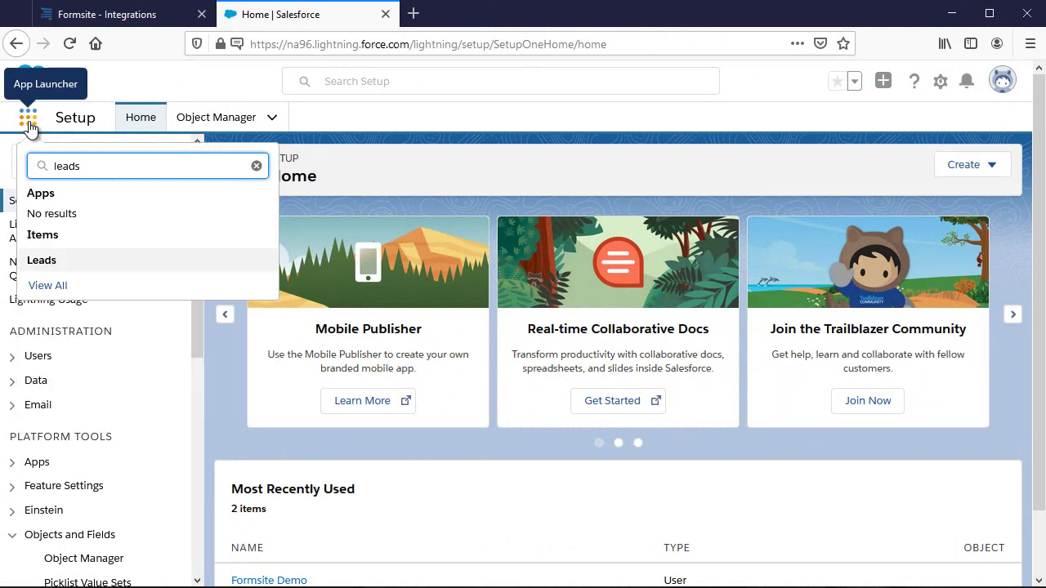
pyautogui.press('Return')
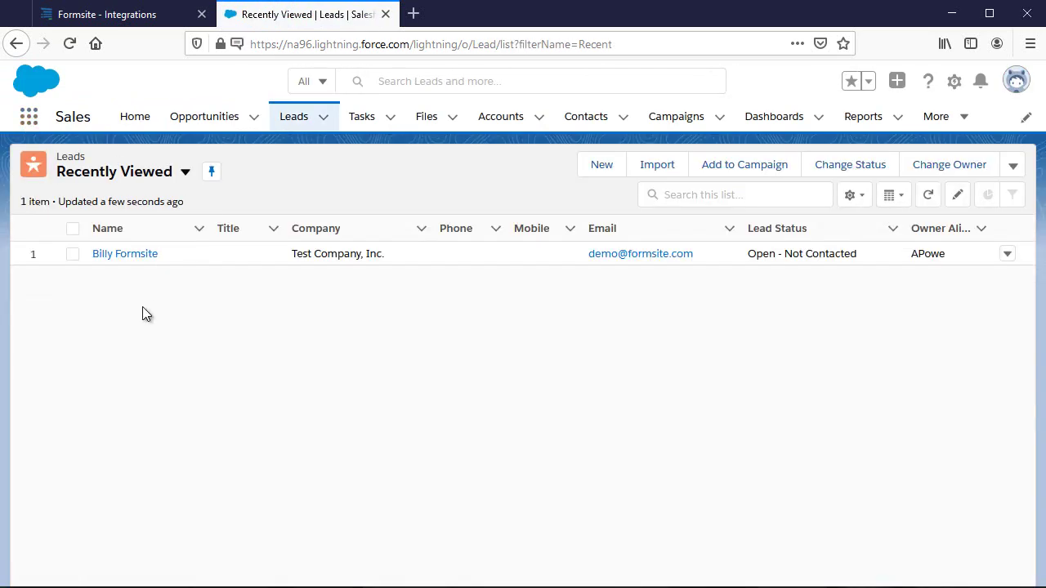
pyautogui.click(125, 255)
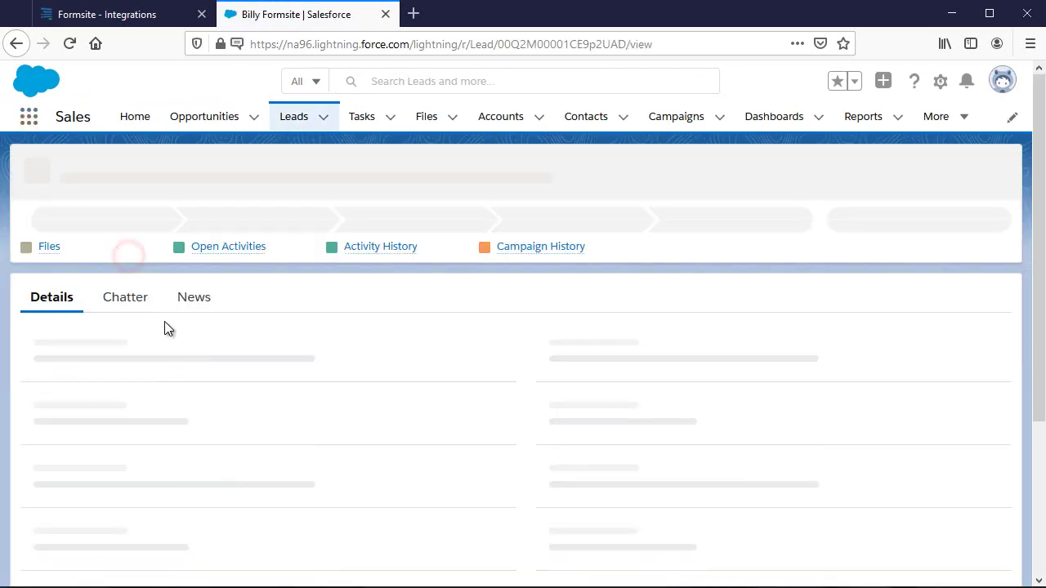
pyautogui.scroll(-2, 433, 331)
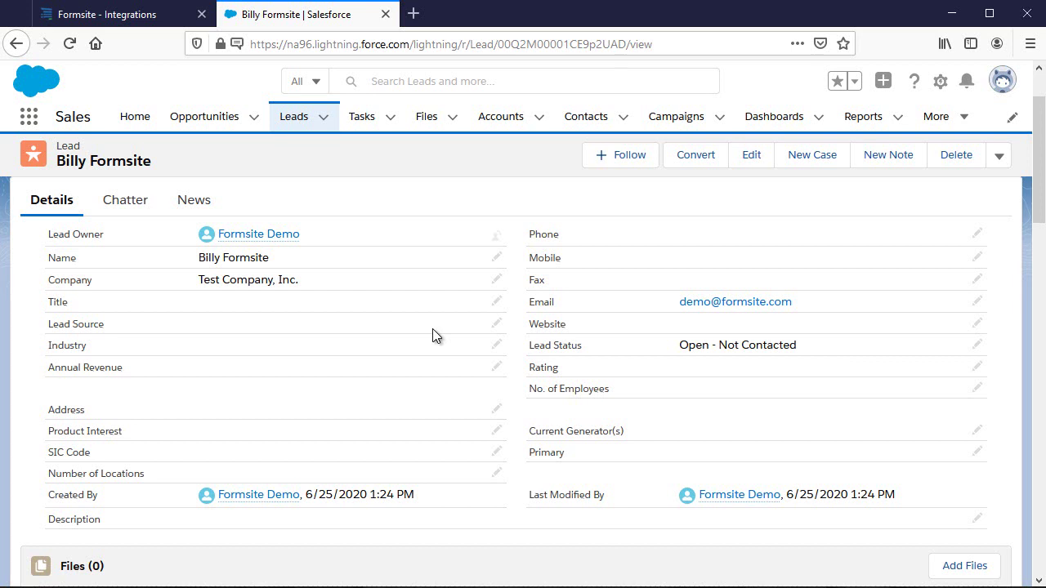
# Step: In Formsite Results, edit the test entry's Company to 'Formsite' and update it
pyautogui.click(116, 14)
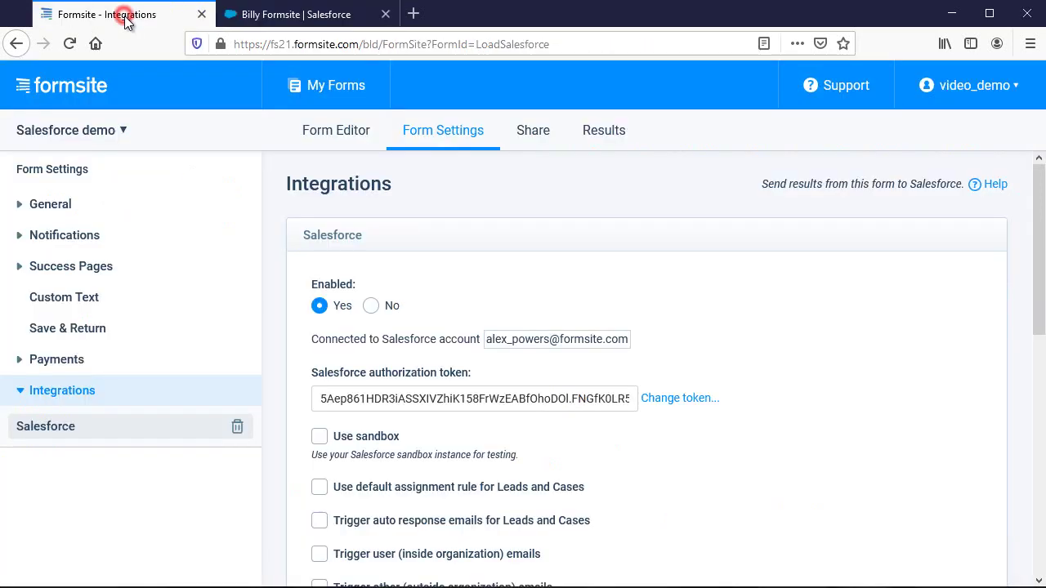
pyautogui.click(607, 129)
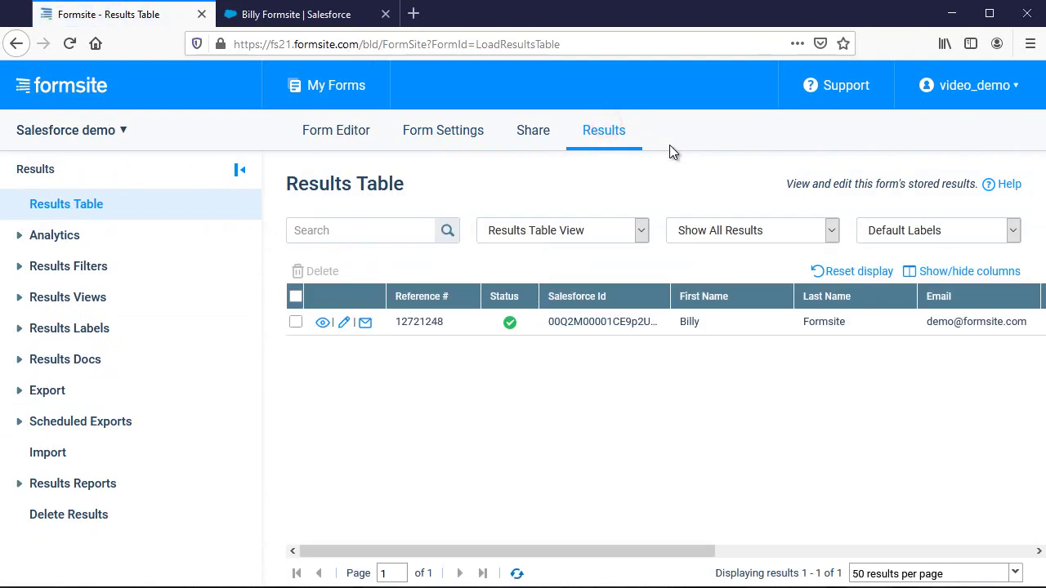
pyautogui.click(343, 322)
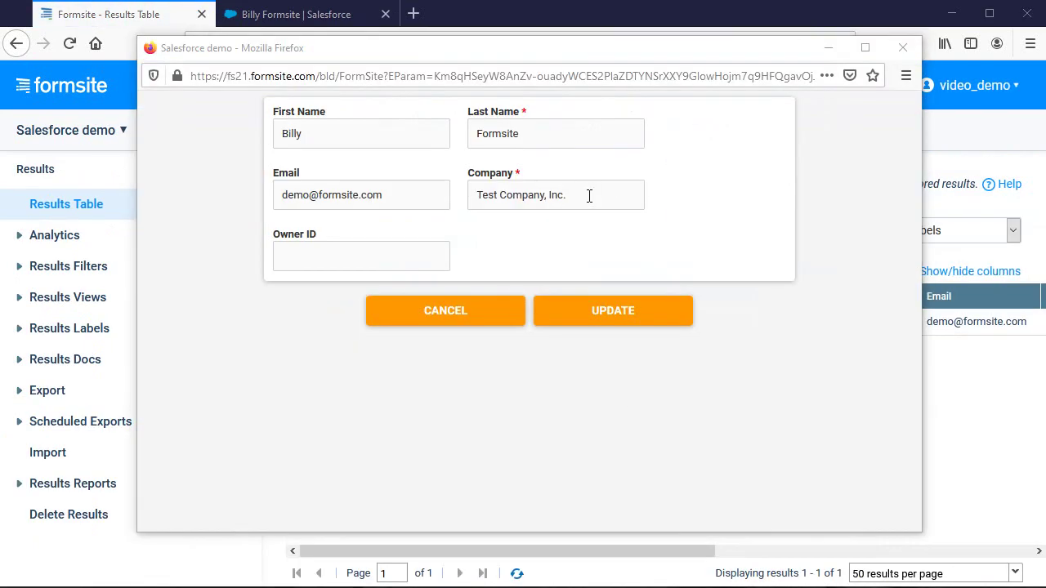
pyautogui.tripleClick(588, 196)
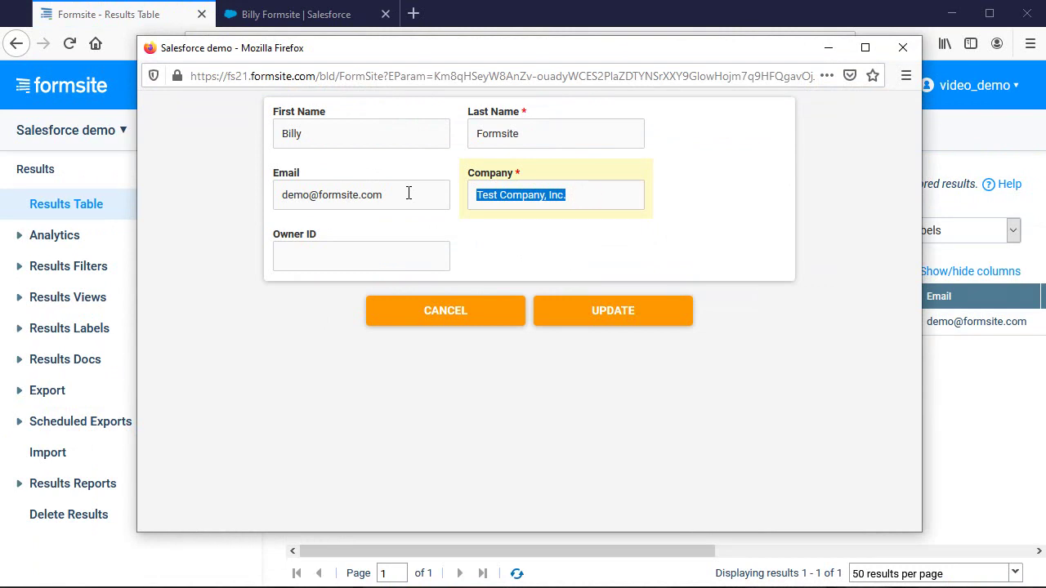
pyautogui.write('Formsite')
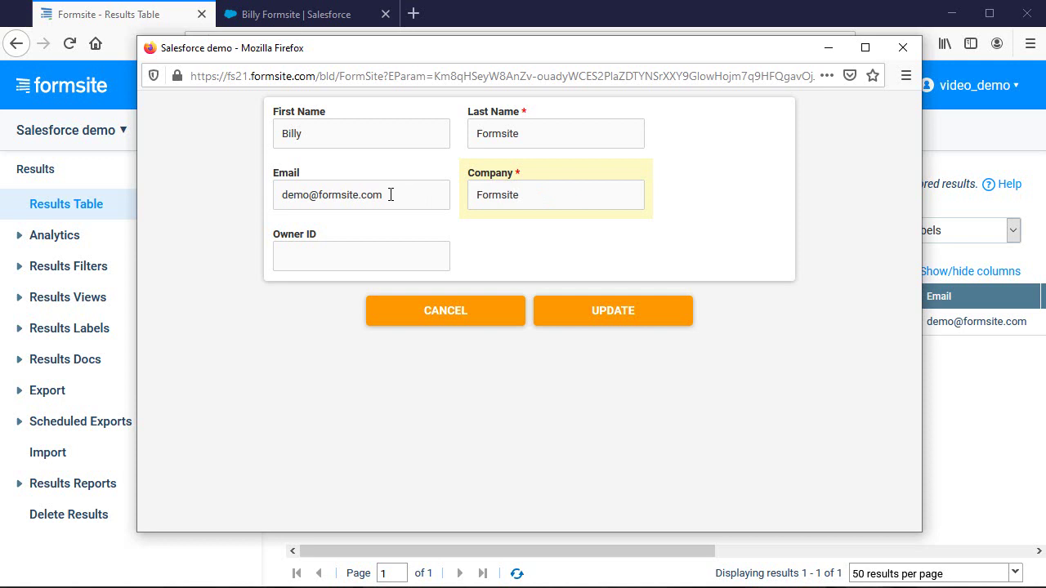
pyautogui.click(583, 312)
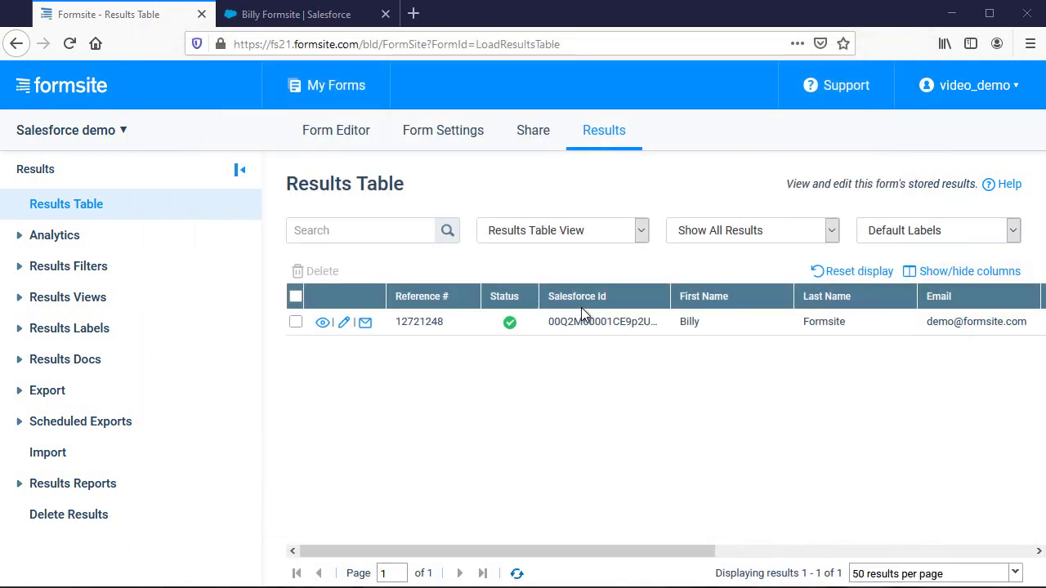
# Step: Reload the Salesforce lead record, which still shows 'Test Company, Inc.', to pick up the new company
pyautogui.click(300, 21)
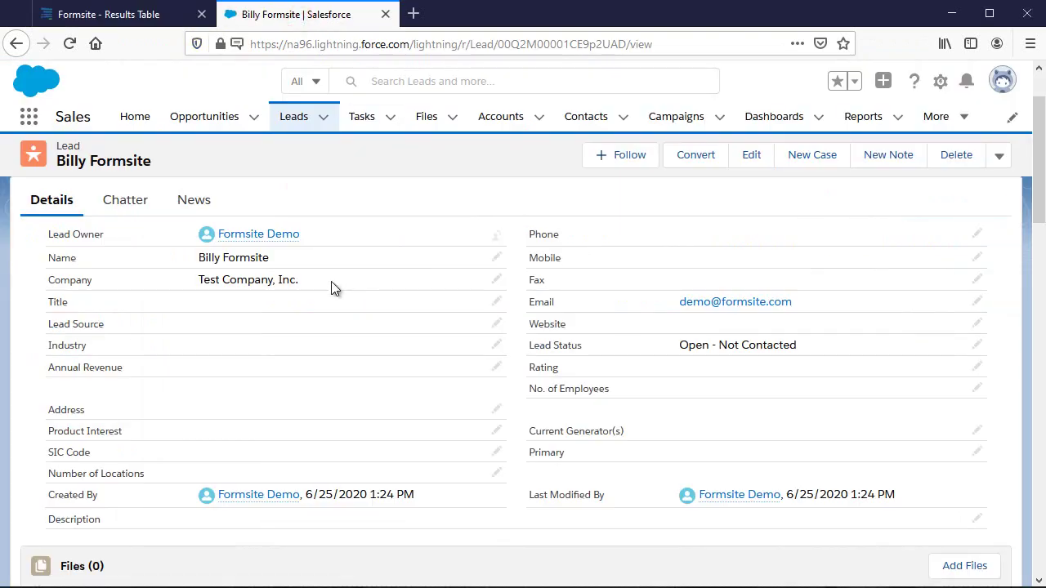
pyautogui.click(72, 51)
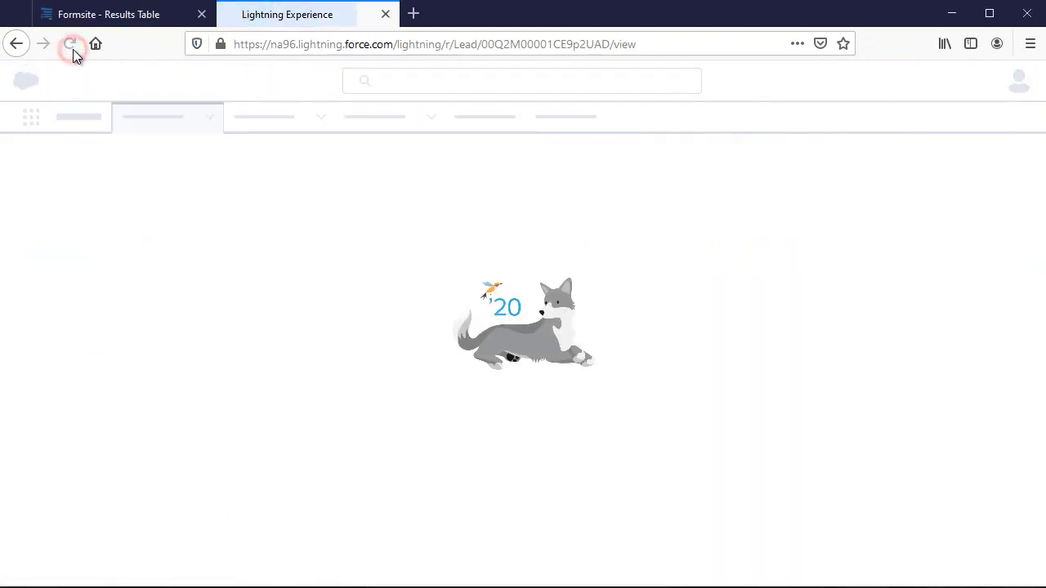